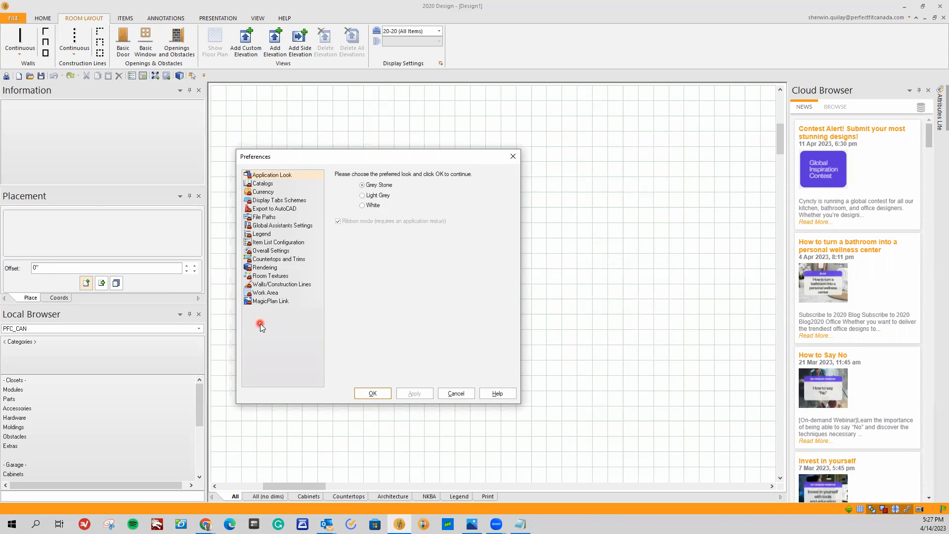
Set the application look preference to Light Grey.
click(268, 176)
click(382, 196)
click(362, 195)
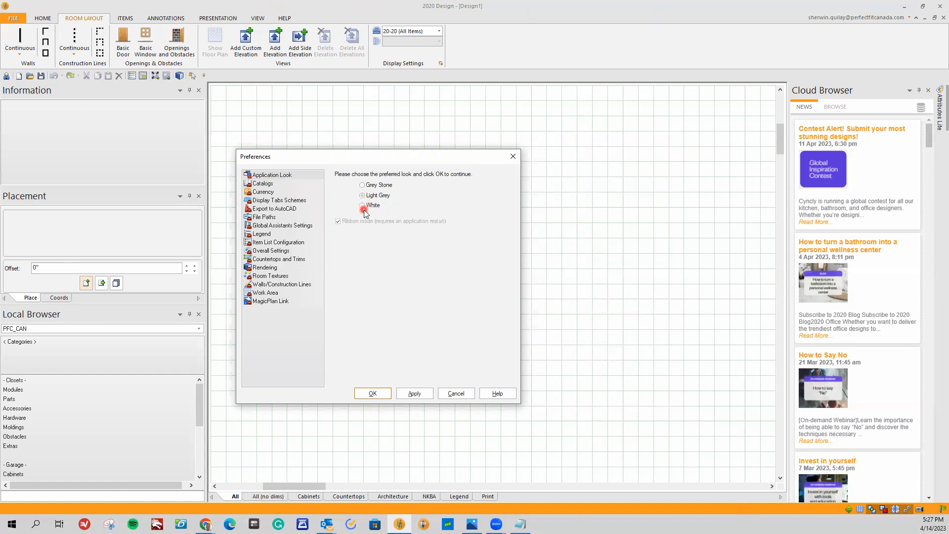
click(362, 185)
click(384, 196)
Examine the catalog preferences and the list of currencies available for new designs.
click(268, 183)
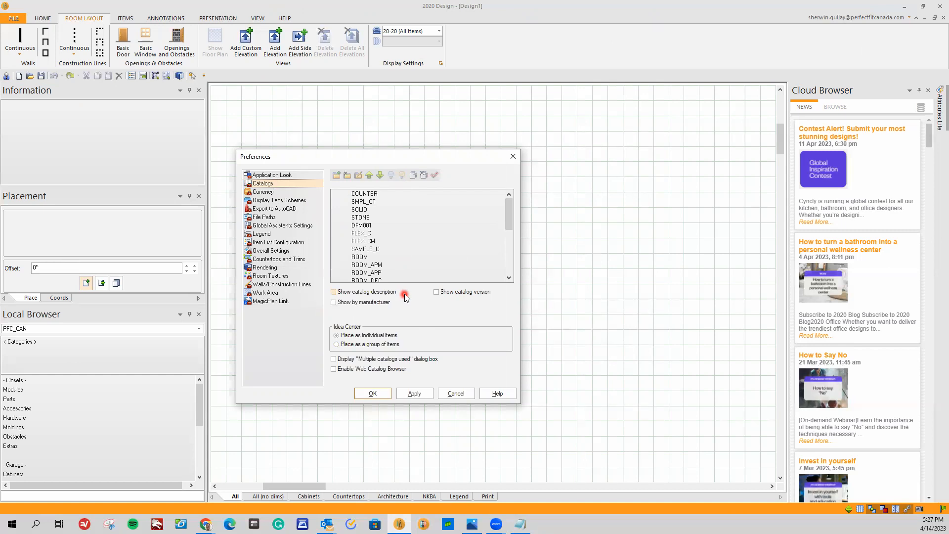
click(273, 193)
click(265, 193)
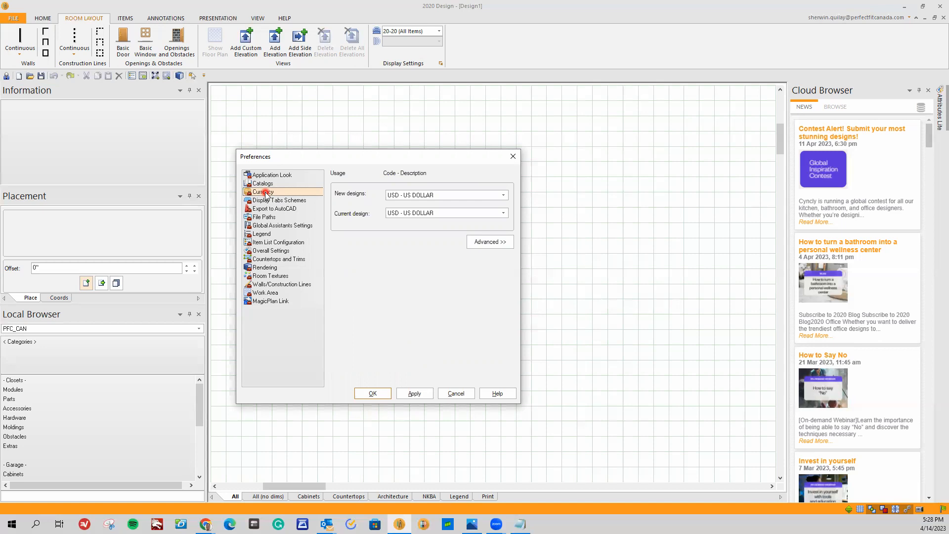
click(392, 195)
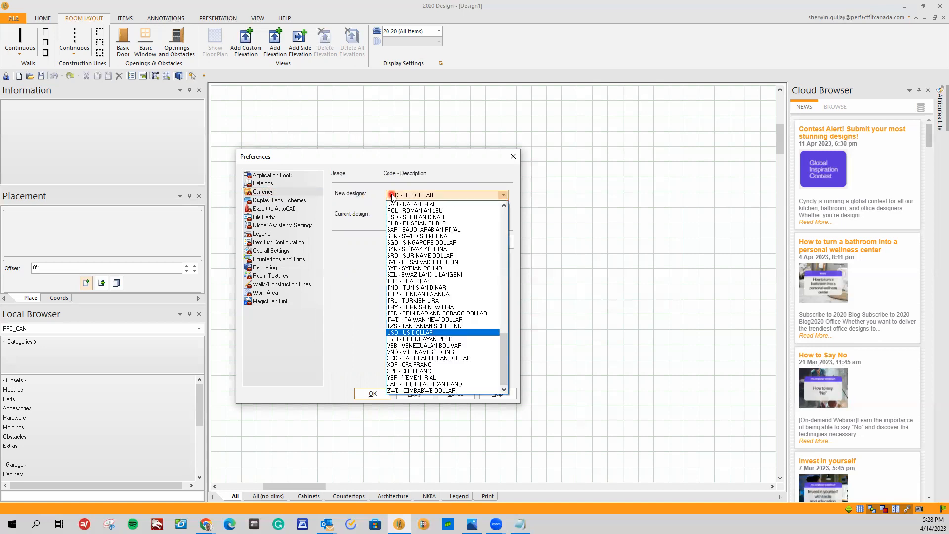
click(392, 195)
click(264, 193)
Examine the display tab schemes with their unit setting, the AutoCAD export options and the file path preferences.
click(263, 200)
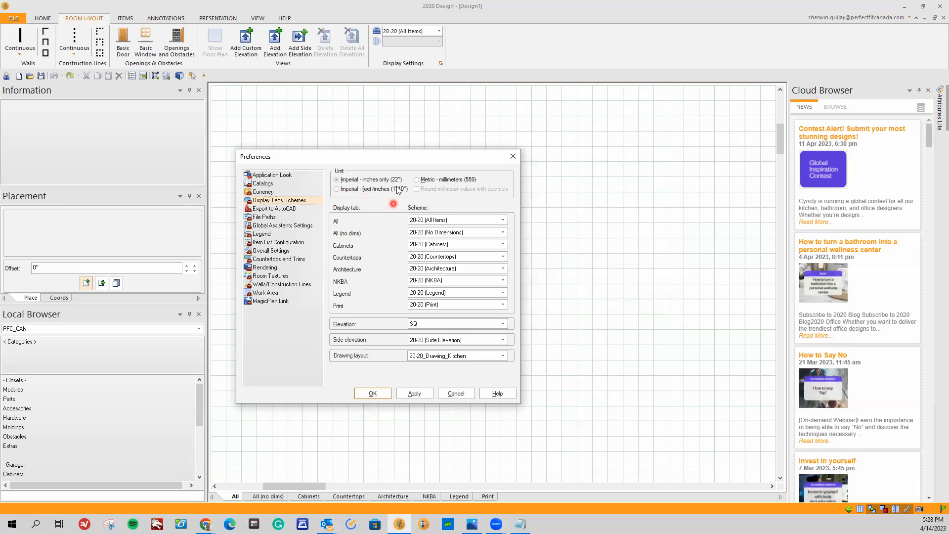
click(361, 179)
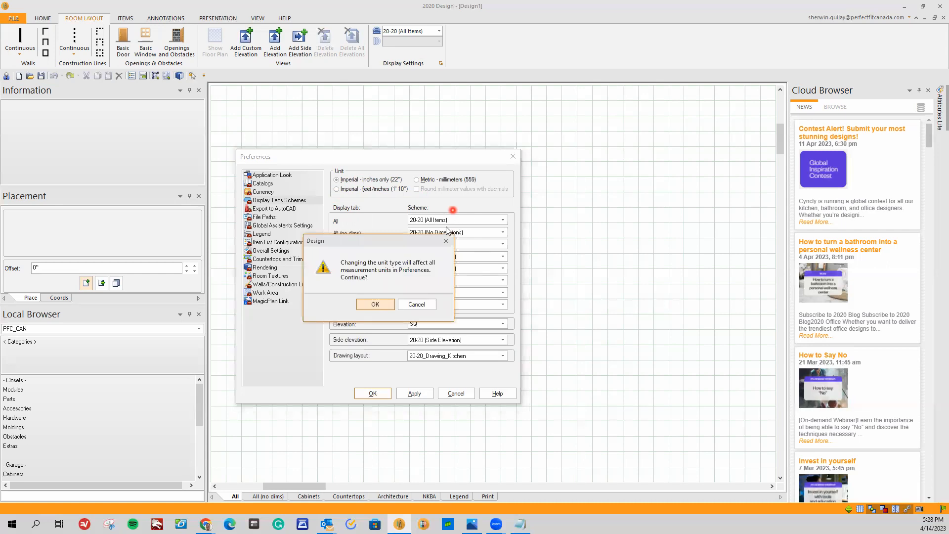
click(426, 303)
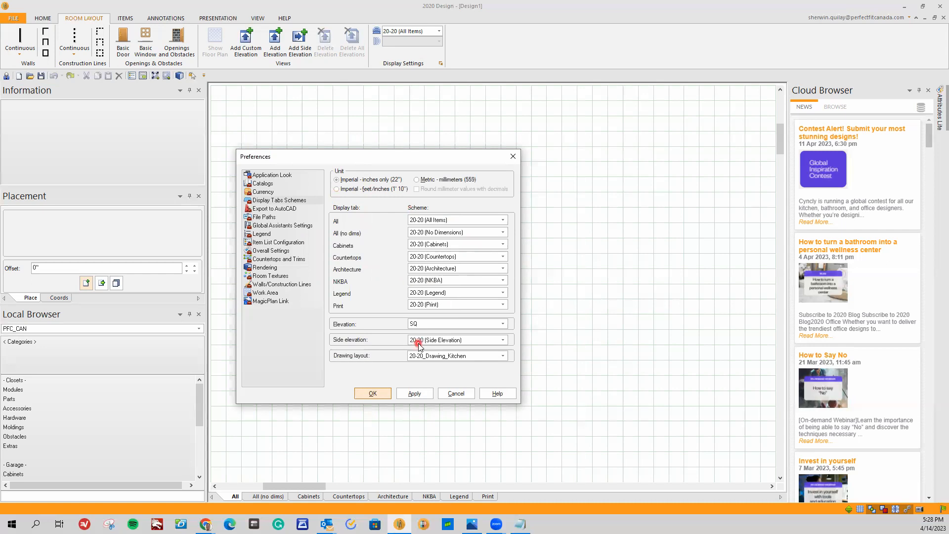
click(274, 208)
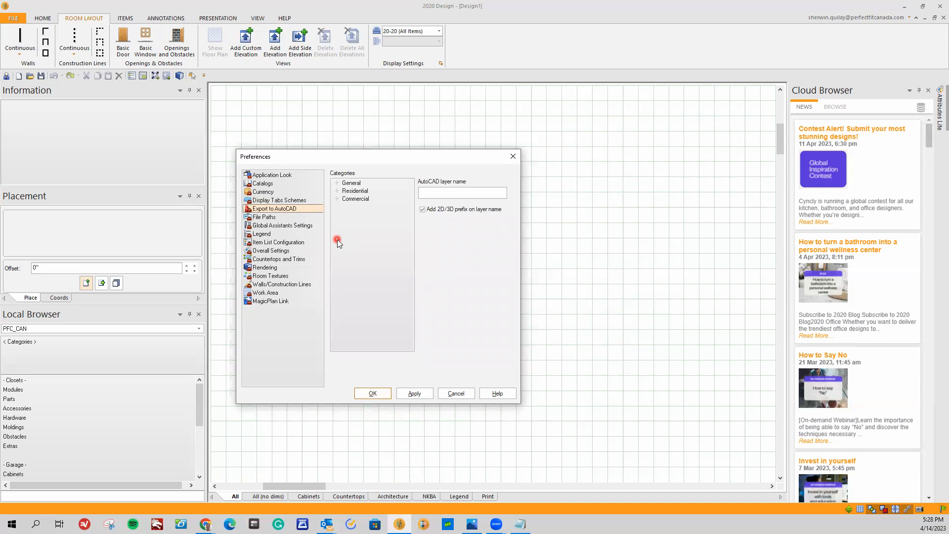
click(270, 217)
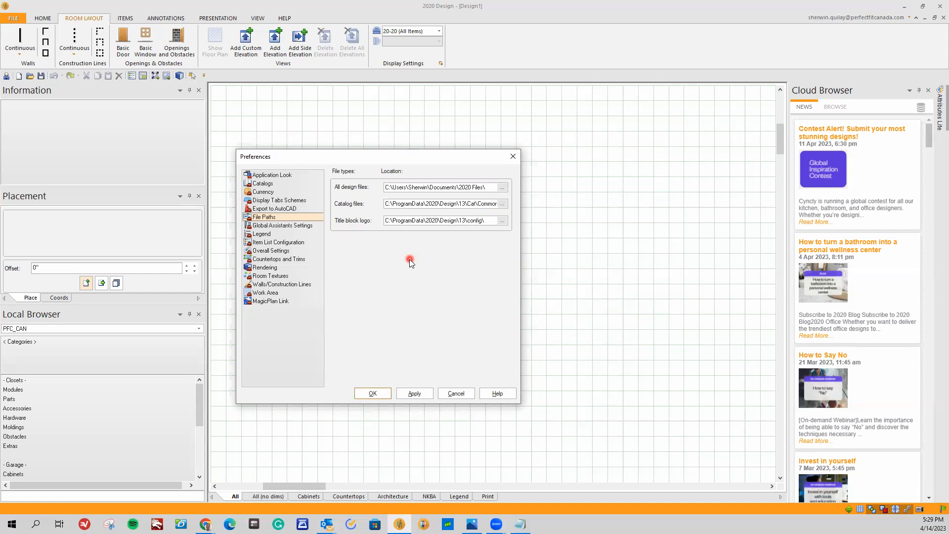
Examine the global assistants, legend and item list configuration preferences.
click(292, 226)
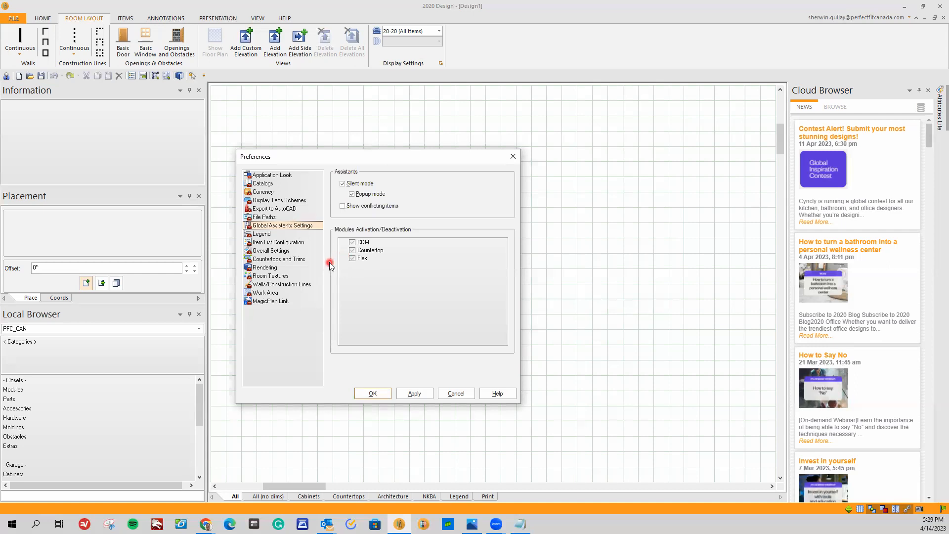
click(342, 184)
click(267, 241)
click(263, 235)
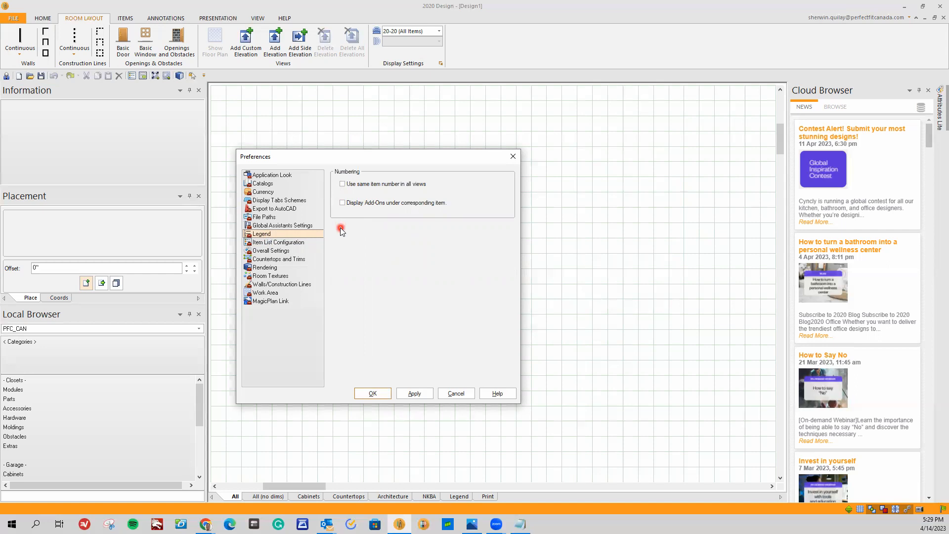
click(277, 243)
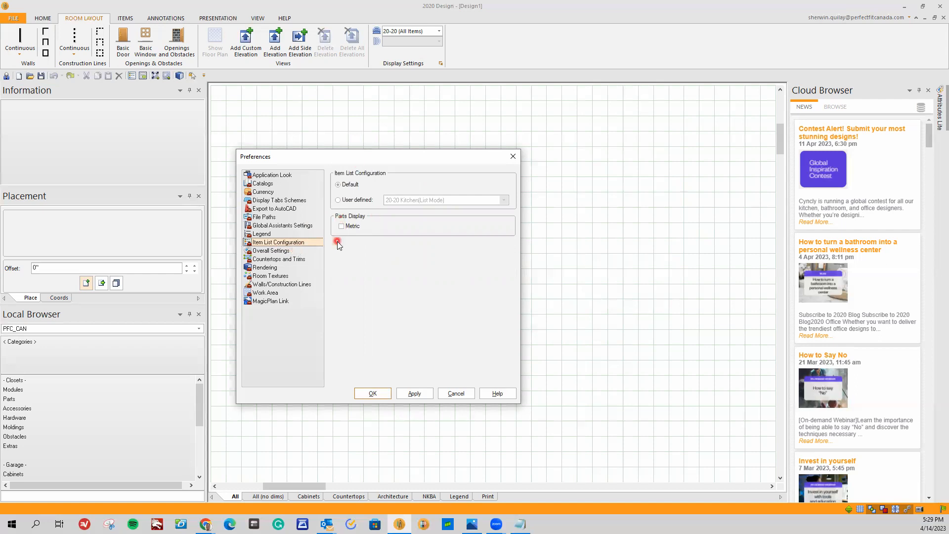
Set the default printer to Microsoft Print to PDF in the overall settings and apply the change.
click(280, 251)
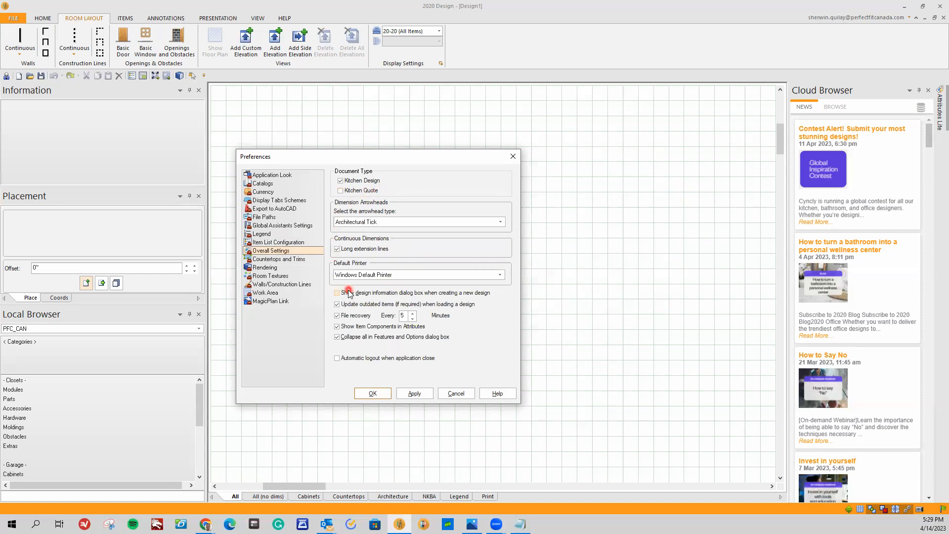
click(366, 275)
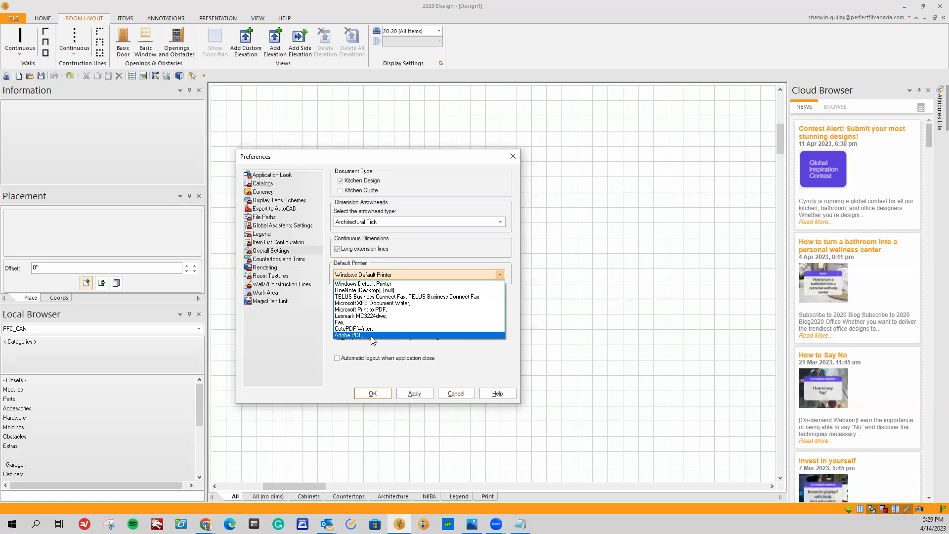
click(393, 310)
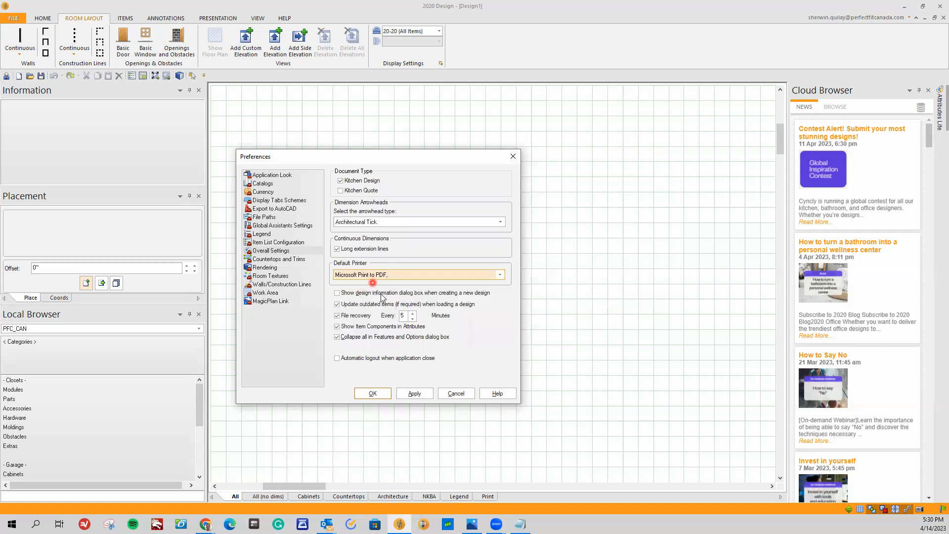
click(426, 397)
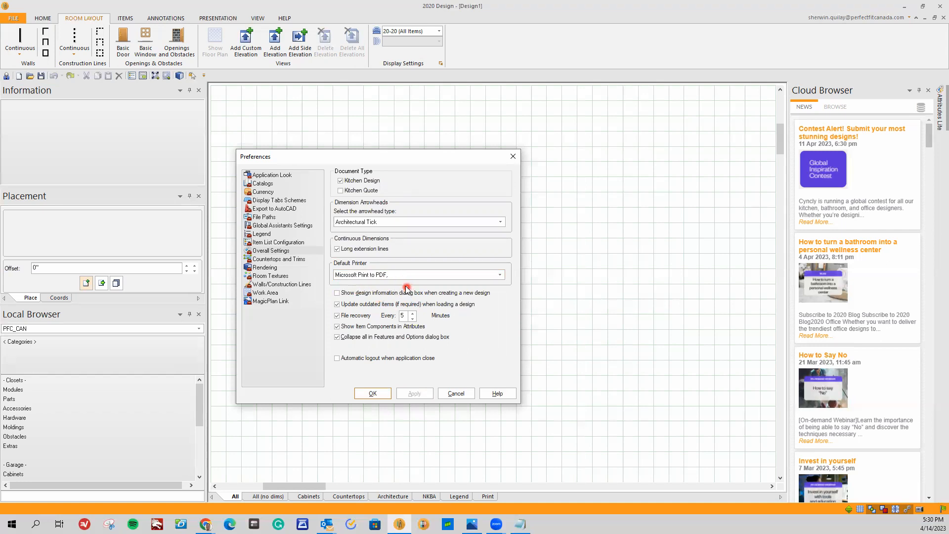
Examine the preferences for countertops and trims, rendering, and room textures.
click(296, 259)
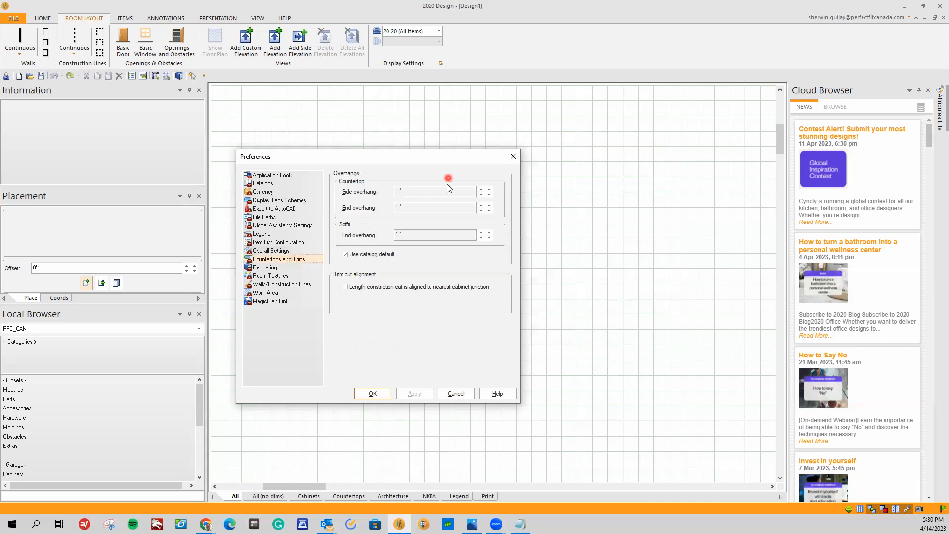
click(260, 267)
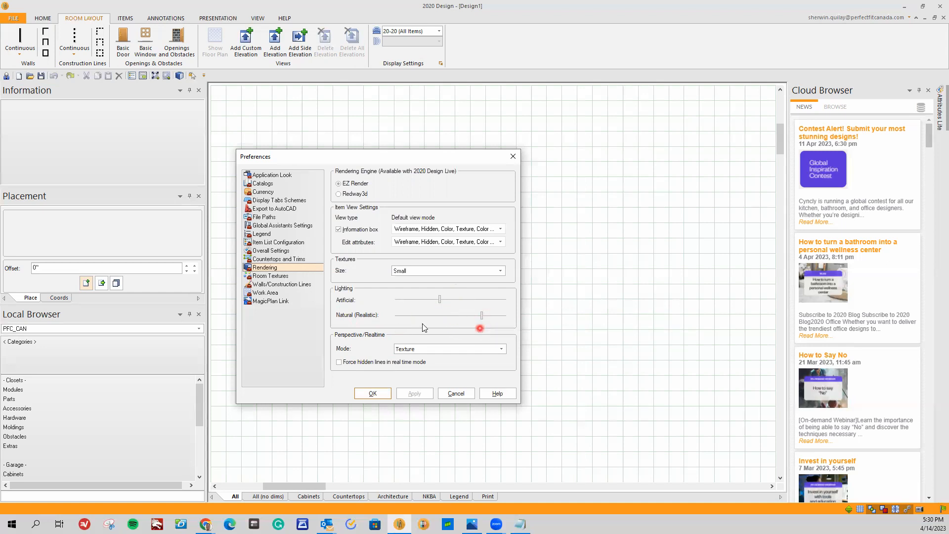
click(275, 277)
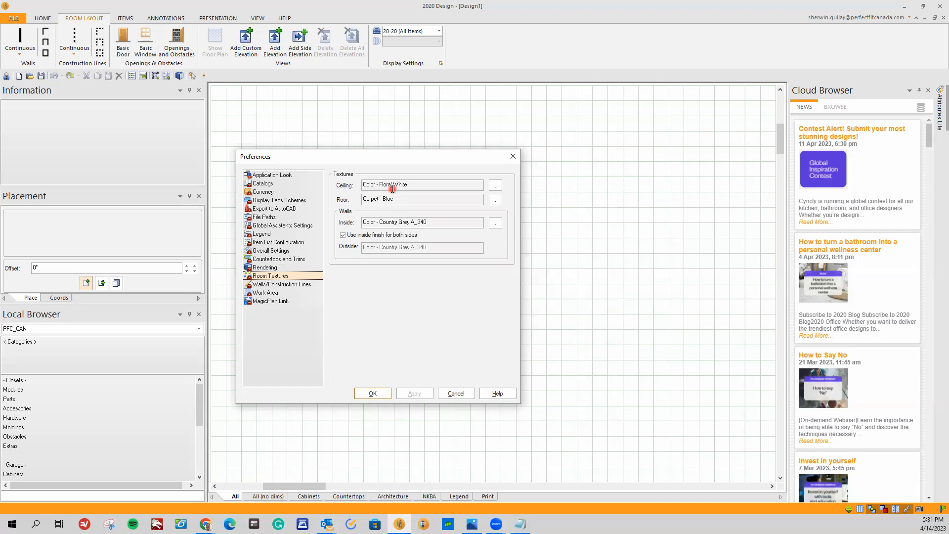
Browse the COMMON catalog's textures for the ceiling, including the generic Orange/Yellow paints, without choosing a new one.
click(494, 184)
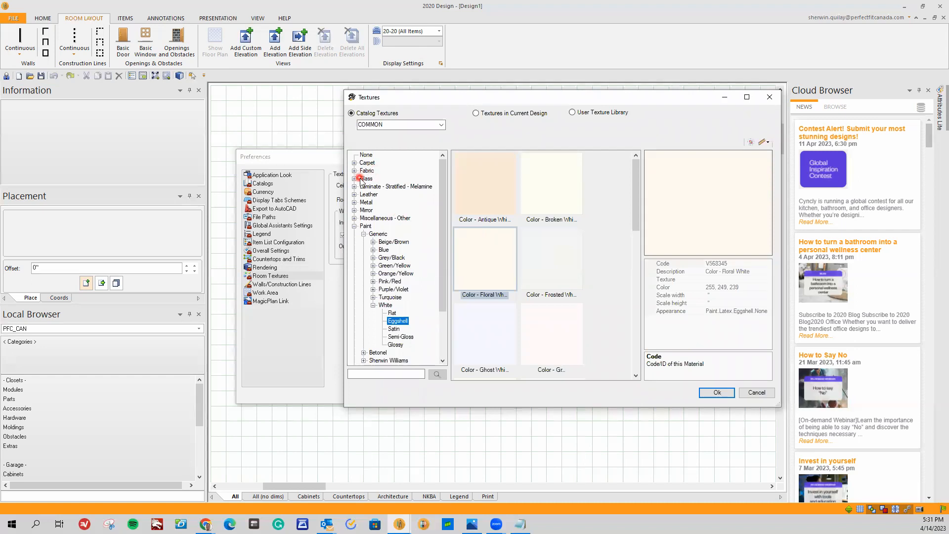
scroll(364, 188, down, 3)
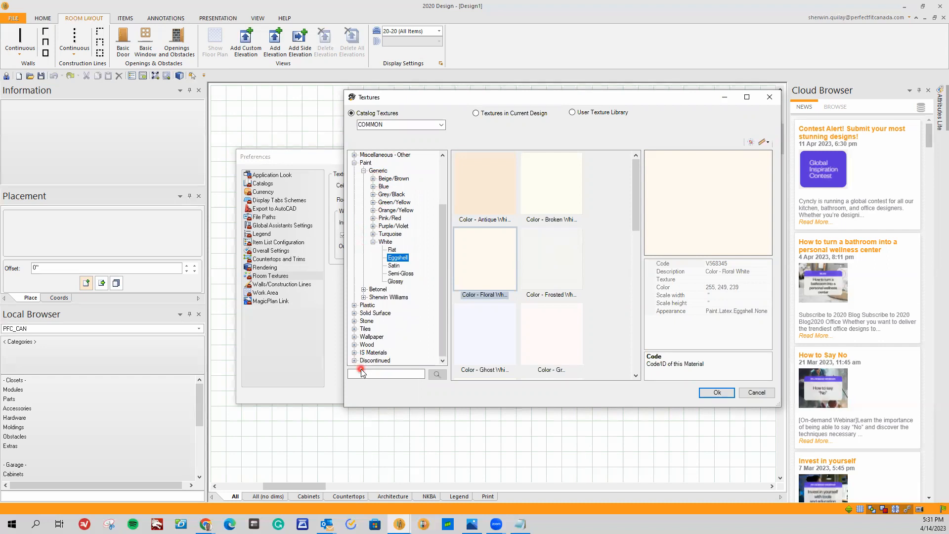
scroll(390, 260, up, 2)
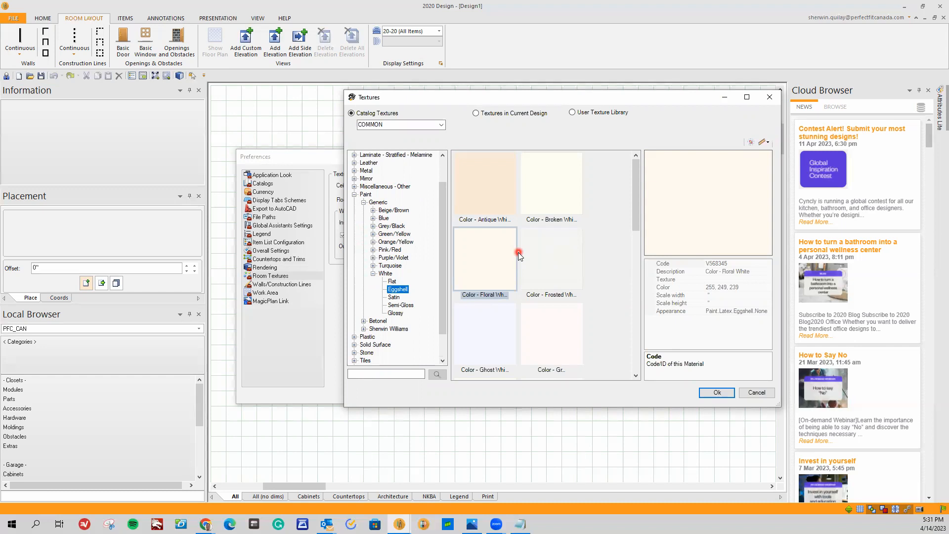
click(374, 242)
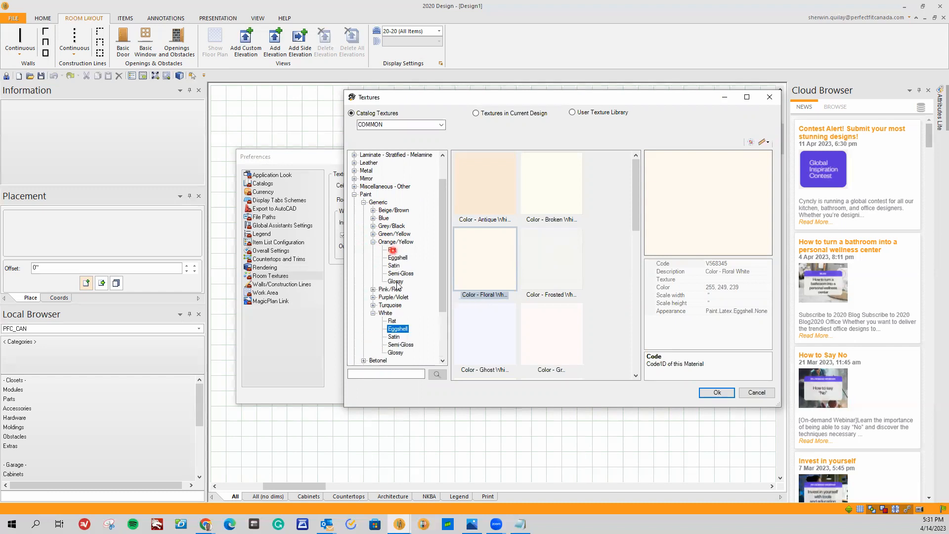
click(751, 392)
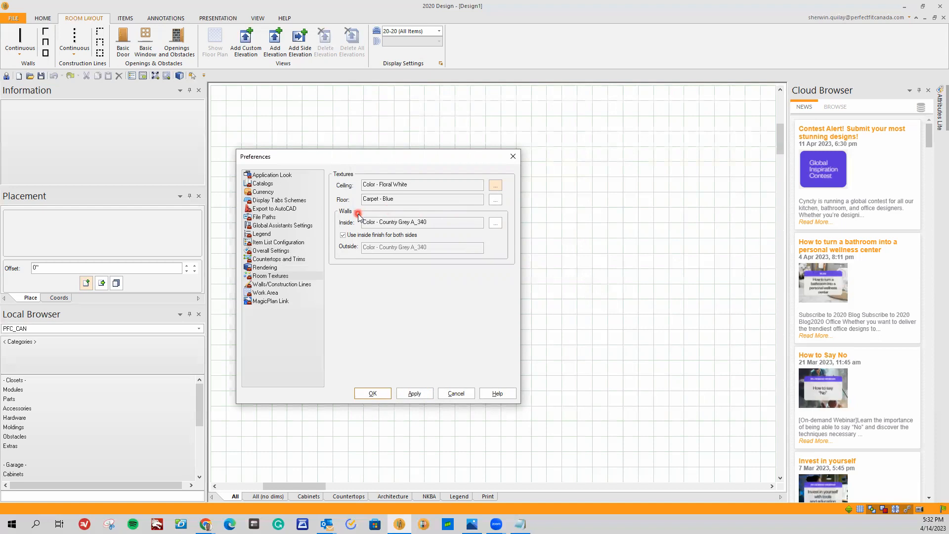
Browse the fabric and wood texture categories for the floor without choosing a new texture.
click(495, 200)
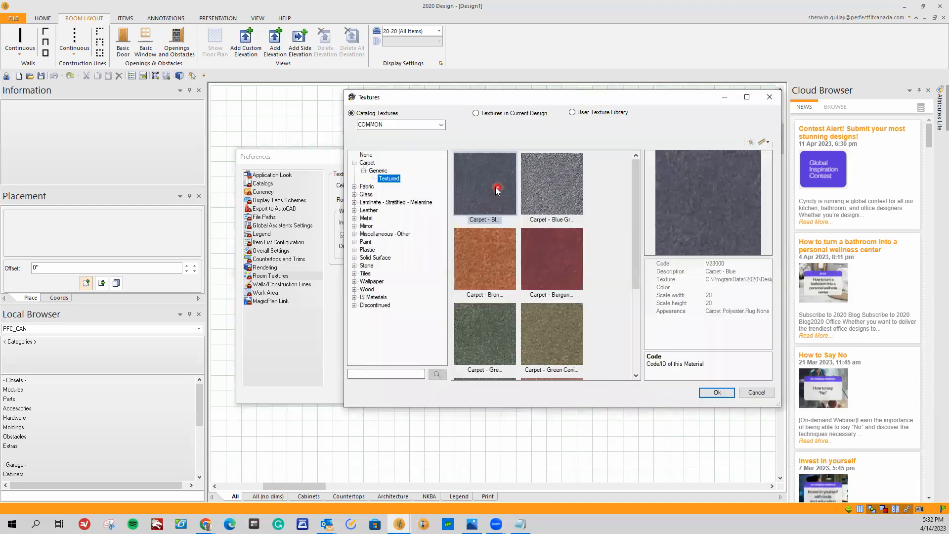
click(355, 187)
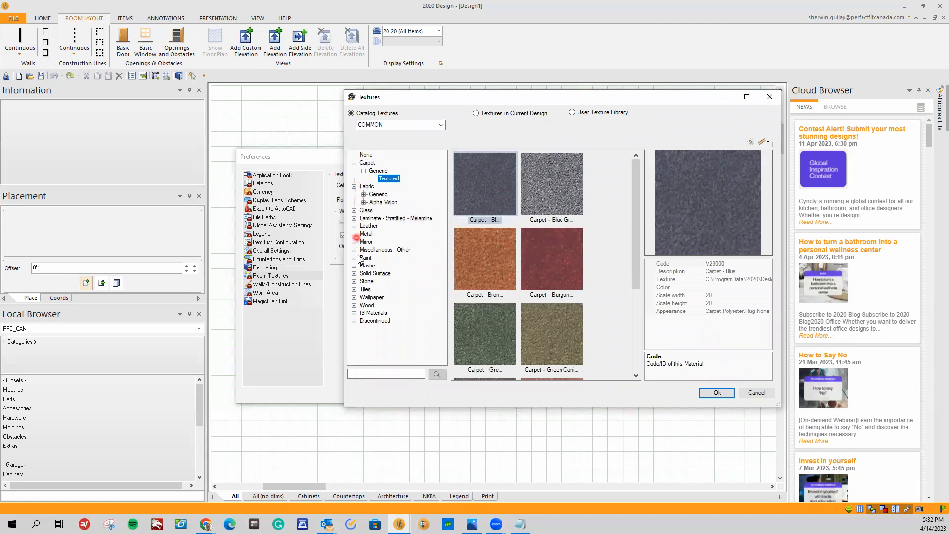
click(354, 305)
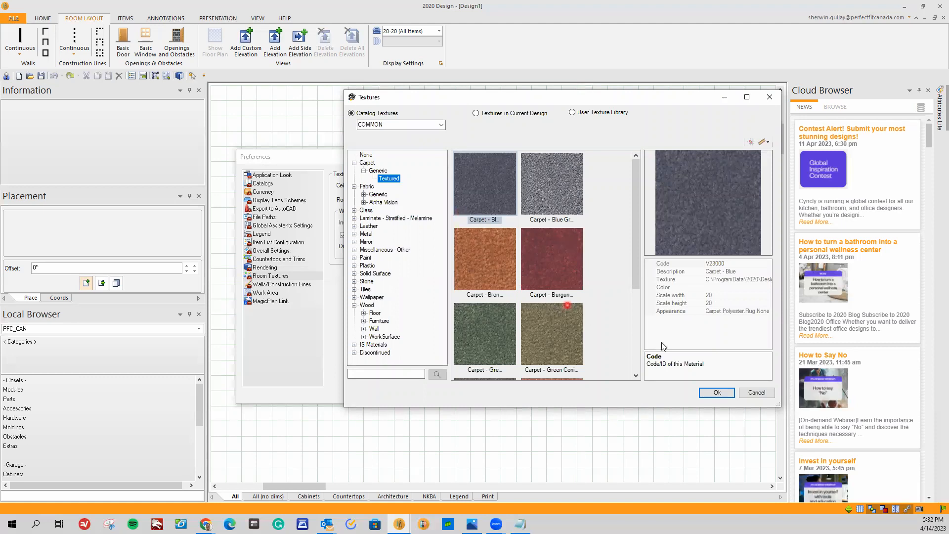
click(757, 393)
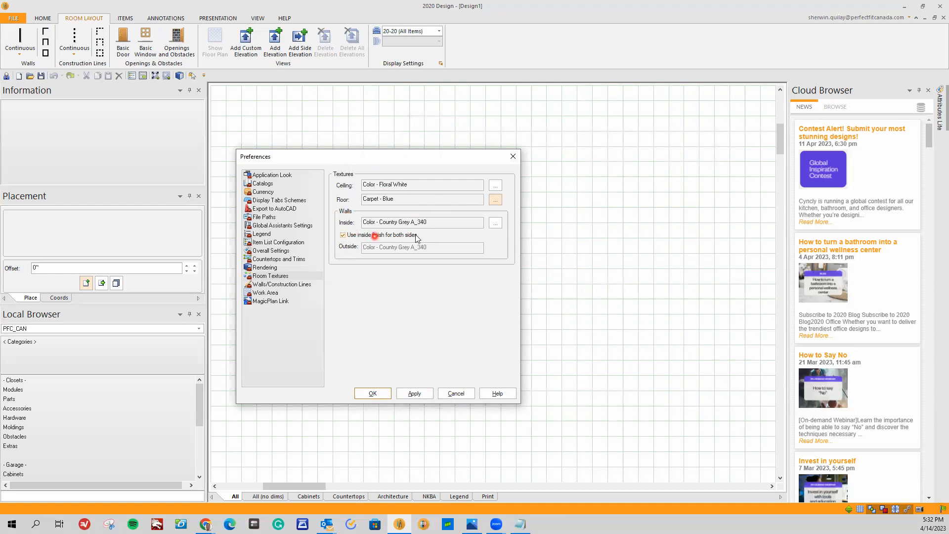
Set the placement zone depth for walls/construction lines to 28 inches and apply the change.
click(281, 286)
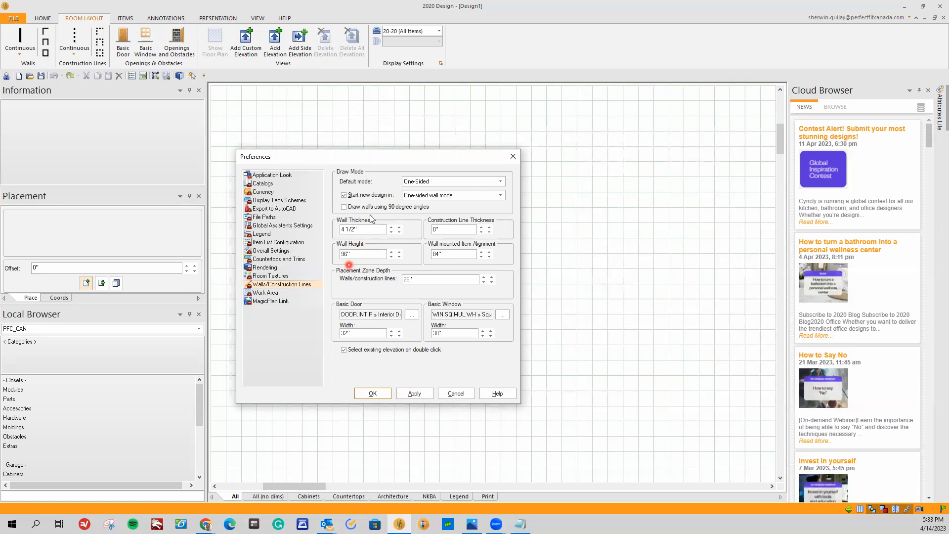
click(423, 278)
drag(424, 278, 386, 279)
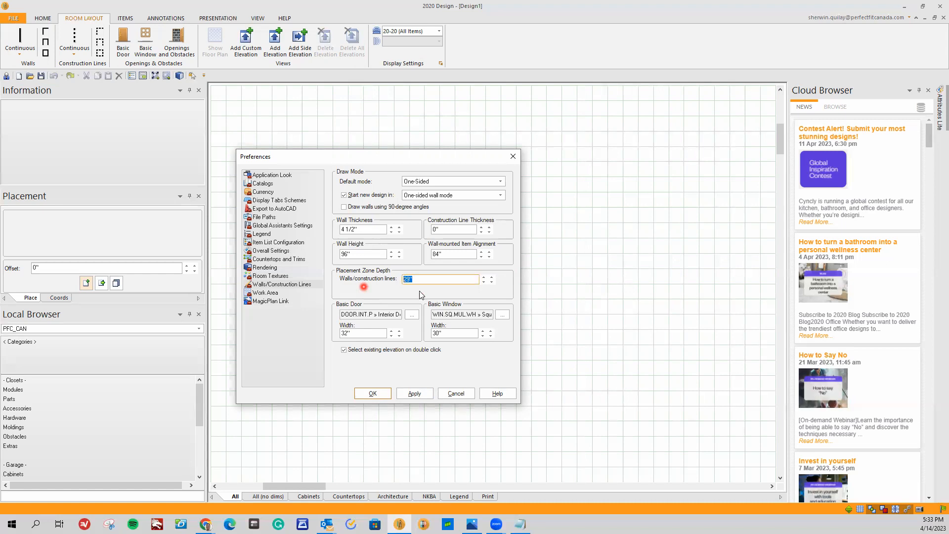
text(12)
click(414, 393)
click(483, 277)
text(28)
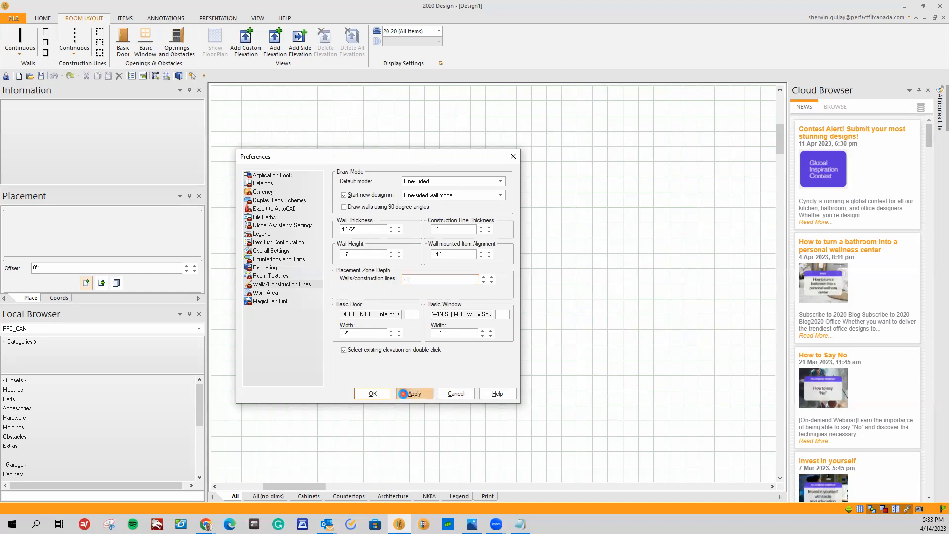
click(415, 393)
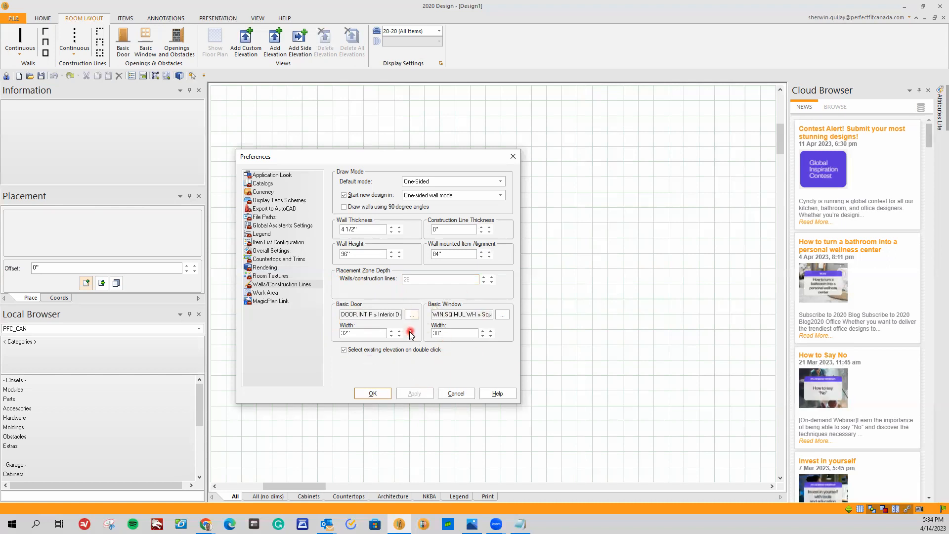
Review the work area and MagicPlan Link preferences, and accept the Preferences dialog.
click(267, 292)
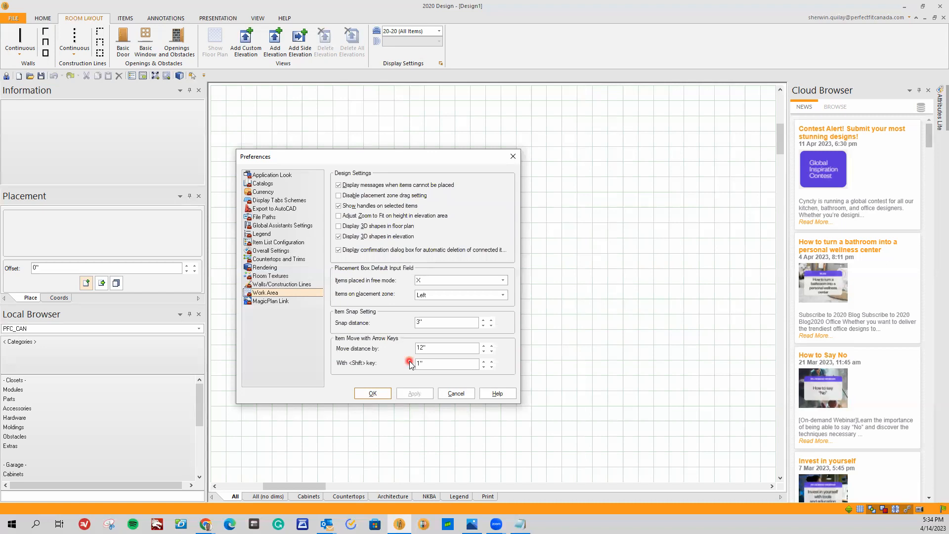
click(306, 302)
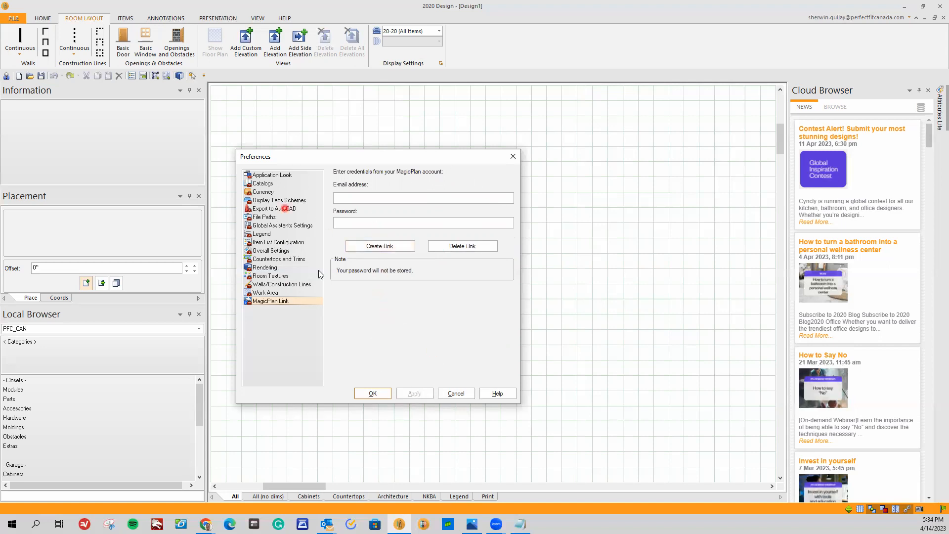
click(373, 395)
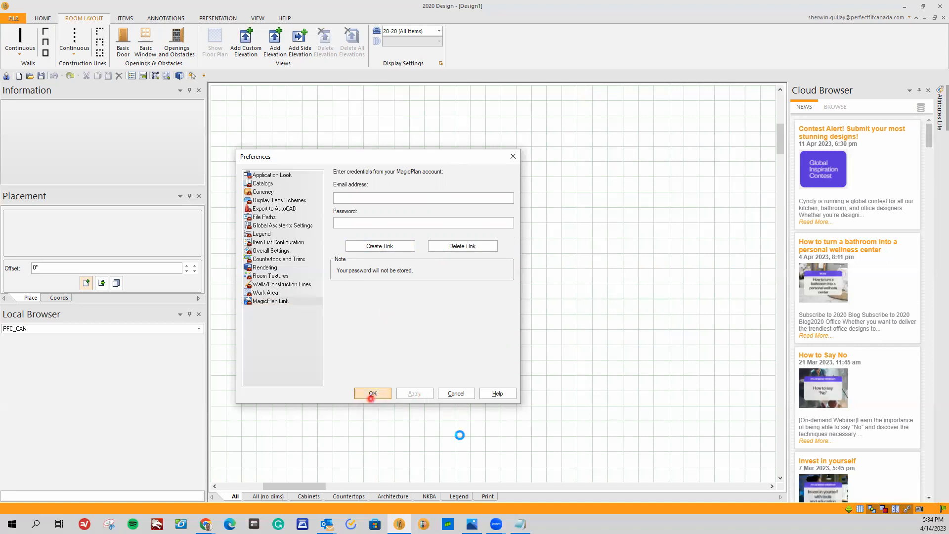